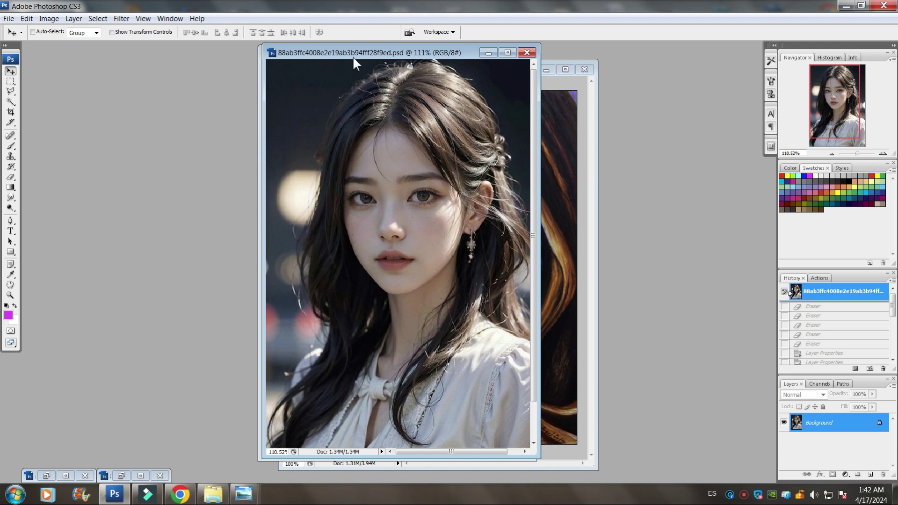
{"action": "mouse_move", "coordinate": [353, 52]}
{"action": "left_mouse_down"}
{"action": "mouse_move", "coordinate": [358, 62]}
{"action": "mouse_move", "coordinate": [351, 55]}
{"action": "left_mouse_up"}
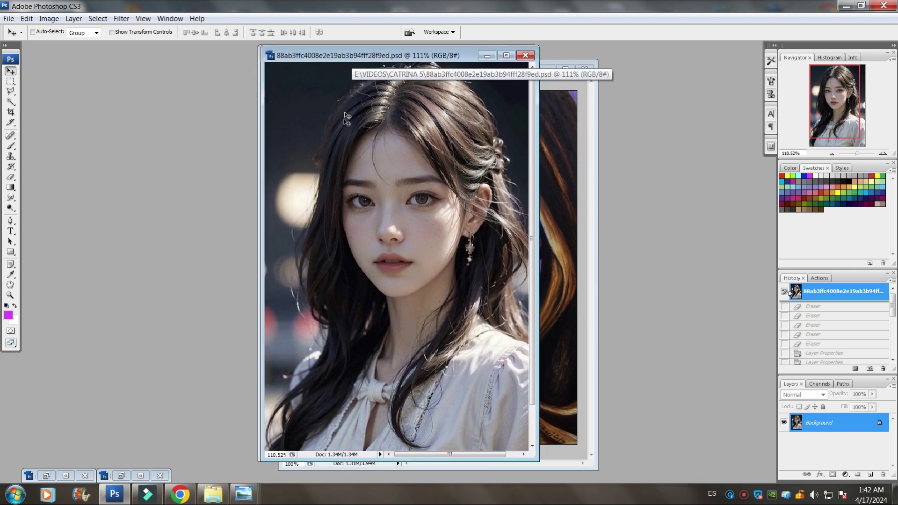
{"action": "key", "text": "alt+Tab"}
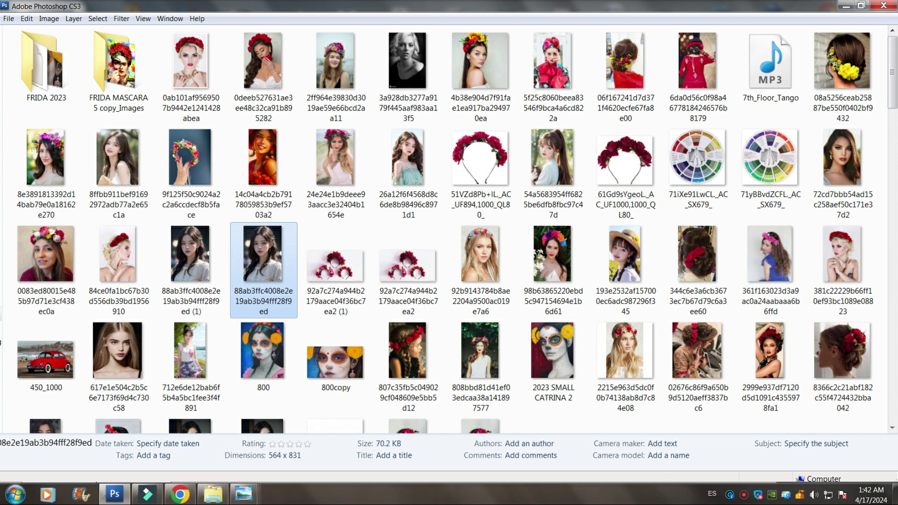
{"action": "key", "text": "alt+Tab"}
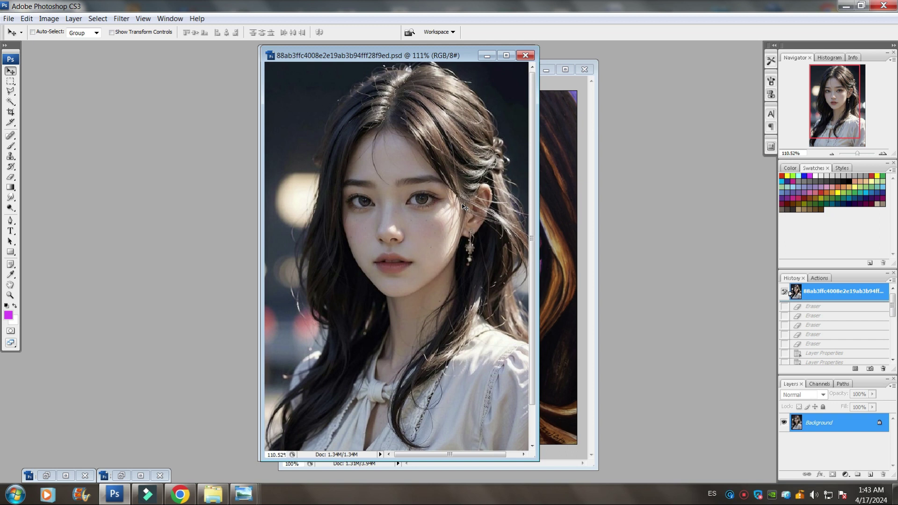
{"action": "left_click_drag", "start_coordinate": [429, 50], "coordinate": [419, 74]}
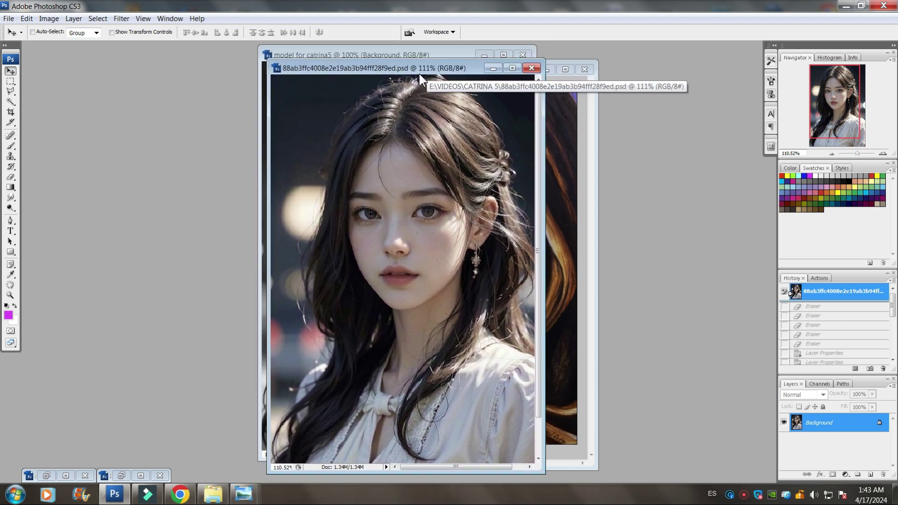
{"action": "mouse_move", "coordinate": [413, 67]}
{"action": "left_mouse_down"}
{"action": "mouse_move", "coordinate": [421, 66]}
{"action": "mouse_move", "coordinate": [410, 62]}
{"action": "left_mouse_up"}
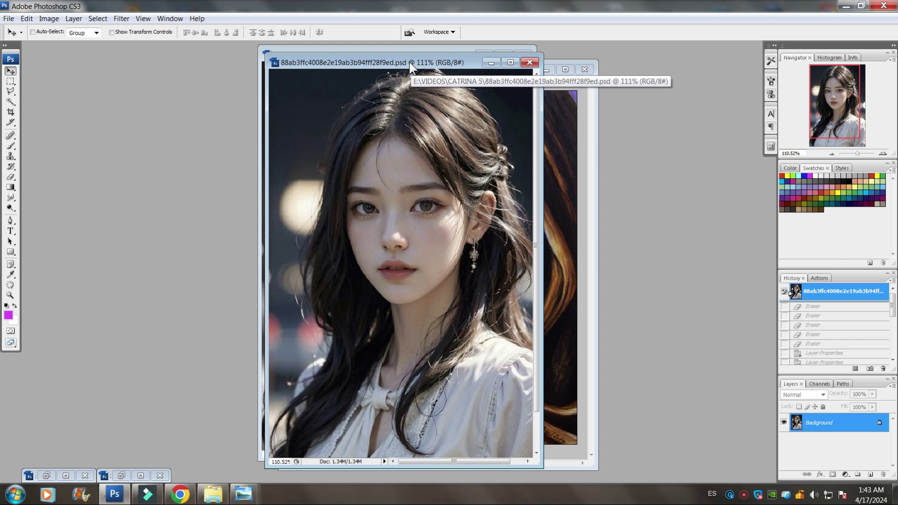
{"action": "left_click_drag", "start_coordinate": [409, 62], "coordinate": [419, 61]}
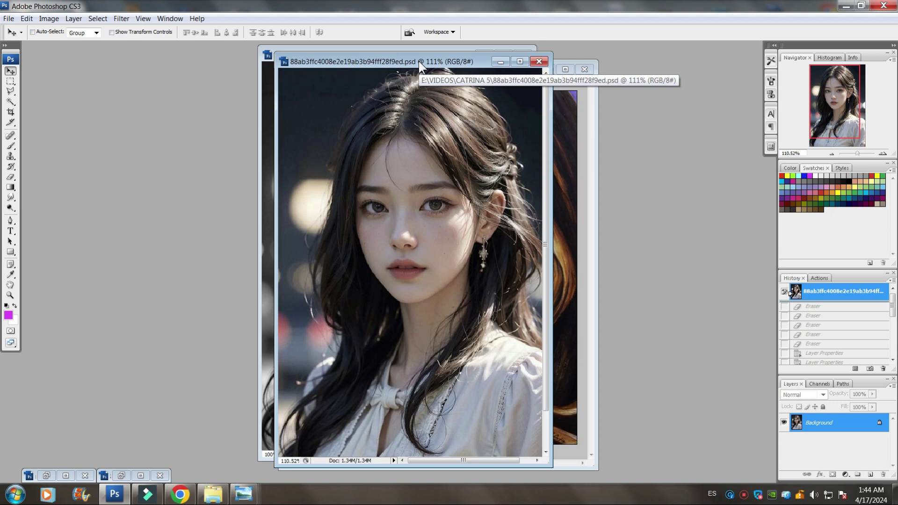
{"action": "left_click_drag", "start_coordinate": [418, 61], "coordinate": [421, 61]}
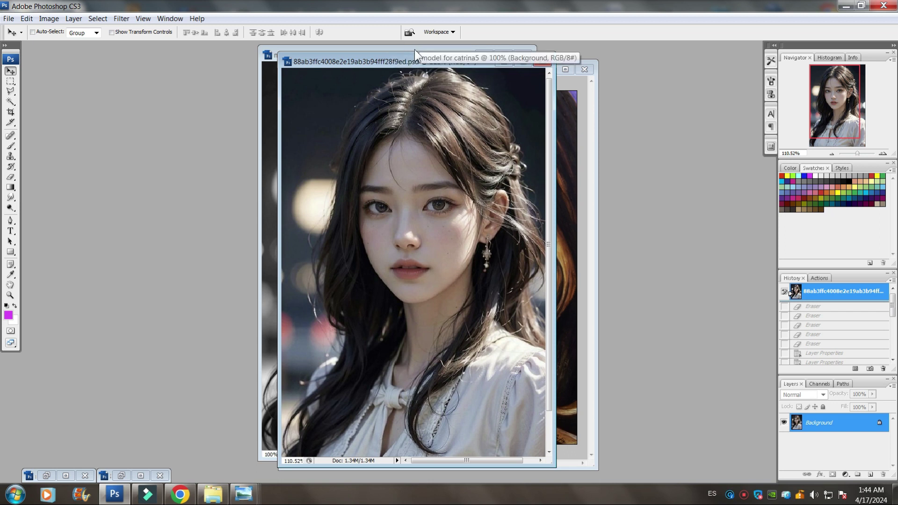
Move the black-and-white model for catrina5 image aside and bring the colour portrait PSD in front, partly overlapping it.
{"action": "left_click_drag", "start_coordinate": [409, 60], "coordinate": [408, 67]}
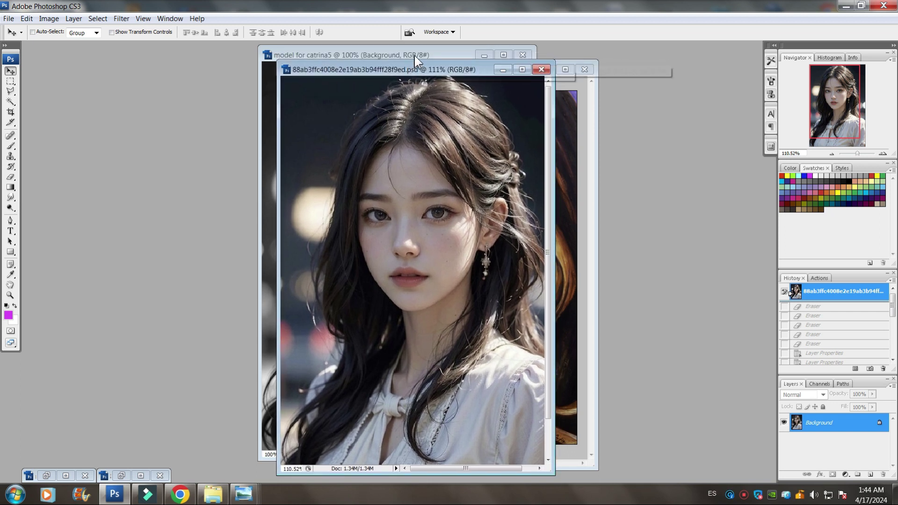
{"action": "left_click", "coordinate": [416, 55]}
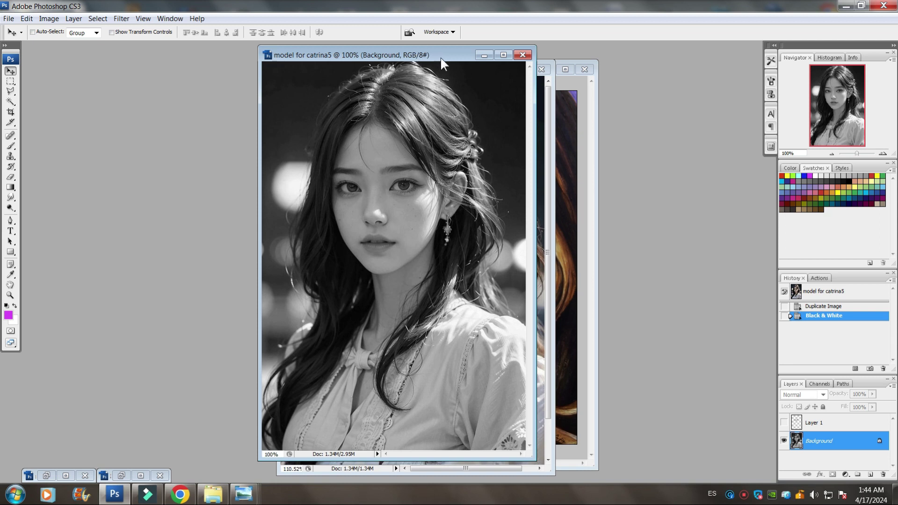
{"action": "mouse_move", "coordinate": [441, 57]}
{"action": "left_mouse_down"}
{"action": "mouse_move", "coordinate": [379, 71]}
{"action": "mouse_move", "coordinate": [404, 60]}
{"action": "mouse_move", "coordinate": [445, 69]}
{"action": "left_mouse_up"}
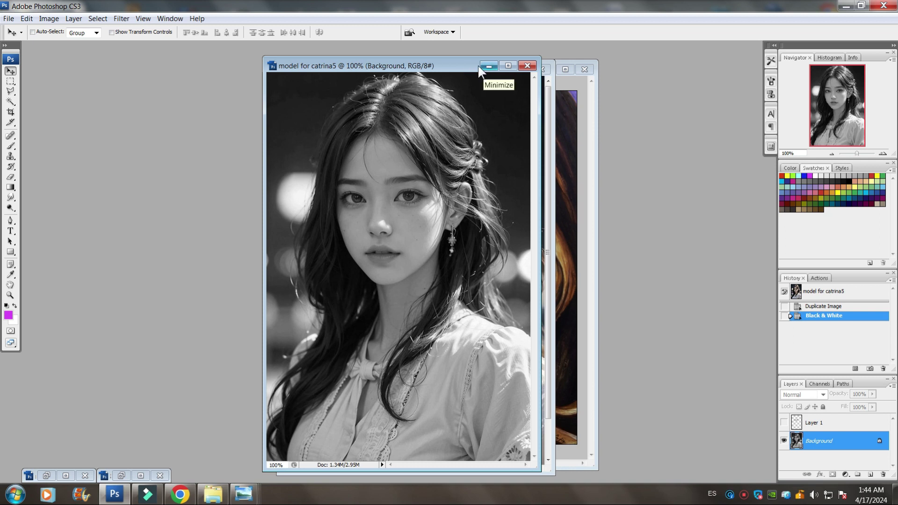
{"action": "left_click_drag", "start_coordinate": [386, 59], "coordinate": [240, 52]}
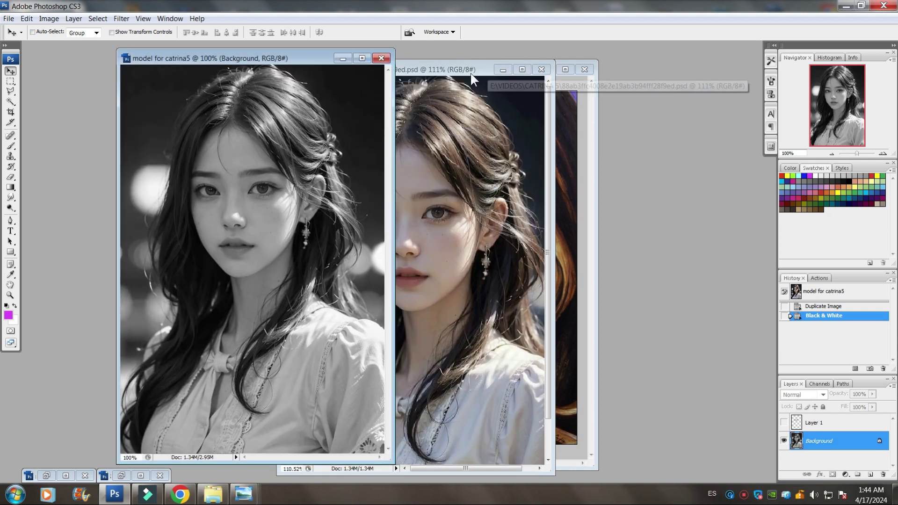
{"action": "left_click", "coordinate": [448, 70]}
{"action": "left_click_drag", "start_coordinate": [443, 68], "coordinate": [424, 57]}
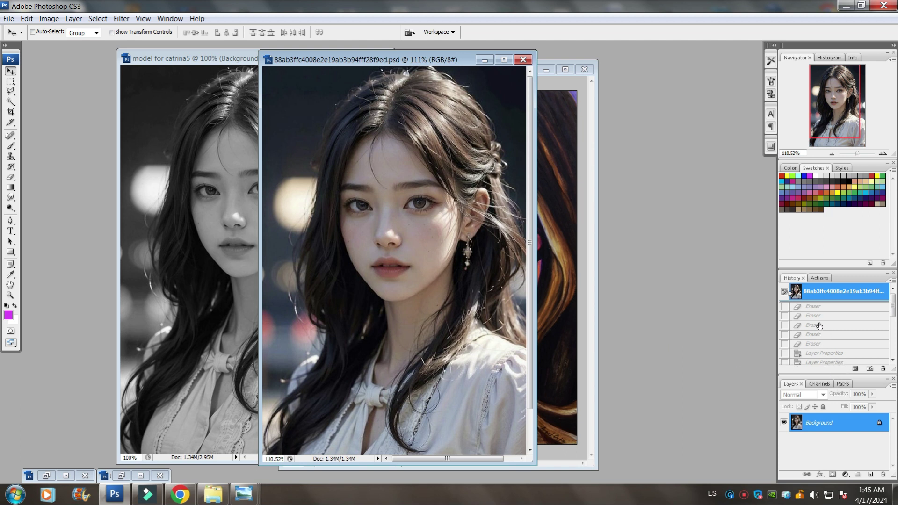
Restore the colour portrait PSD to its most recent history state, the last Layer Properties entry.
{"action": "scroll", "coordinate": [827, 330], "scroll_direction": "down", "scroll_amount": 10}
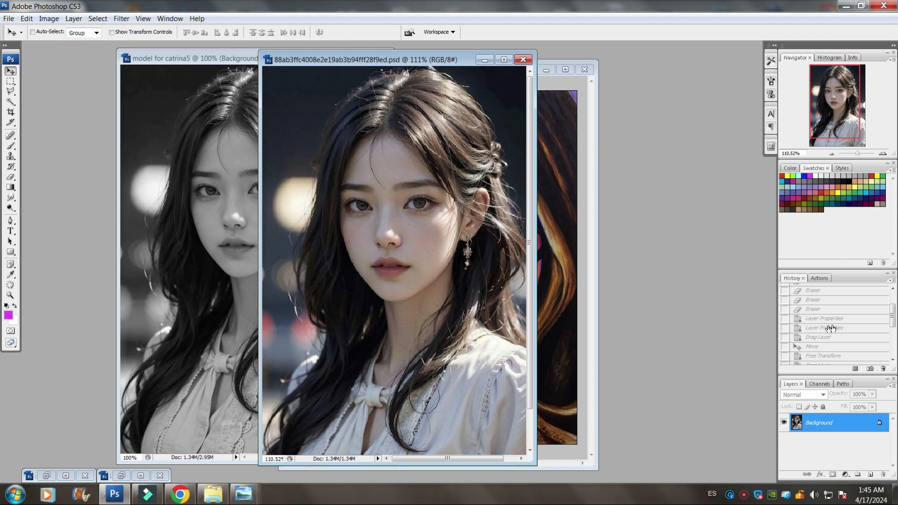
{"action": "scroll", "coordinate": [857, 325], "scroll_direction": "down", "scroll_amount": 1}
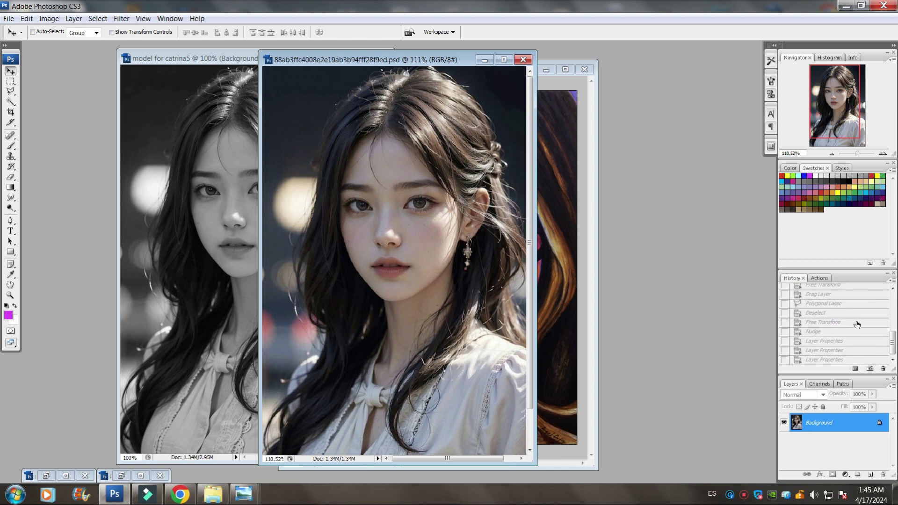
{"action": "left_click", "coordinate": [820, 360]}
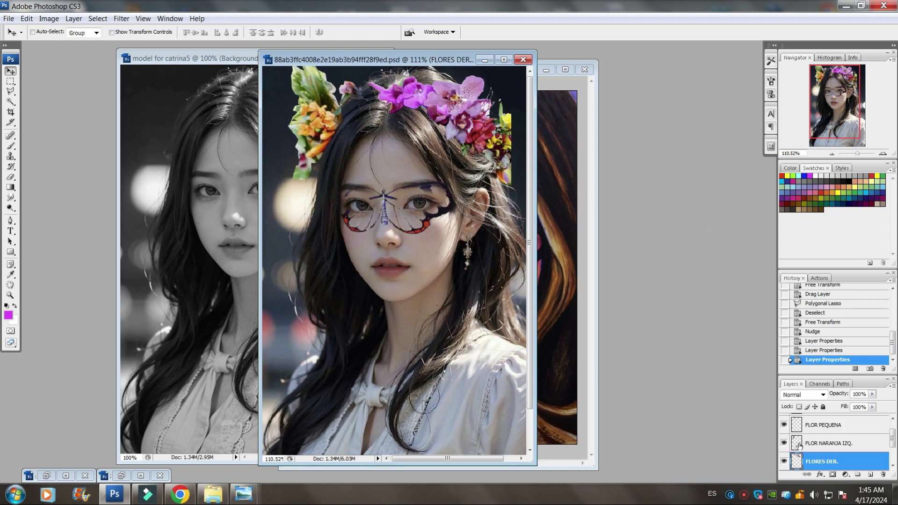
Hide the three flower layers FLOR NARANJA IZQ., FLOR PEQUENA and FLORES DER. in the portrait PSD.
{"action": "left_click", "coordinate": [783, 442]}
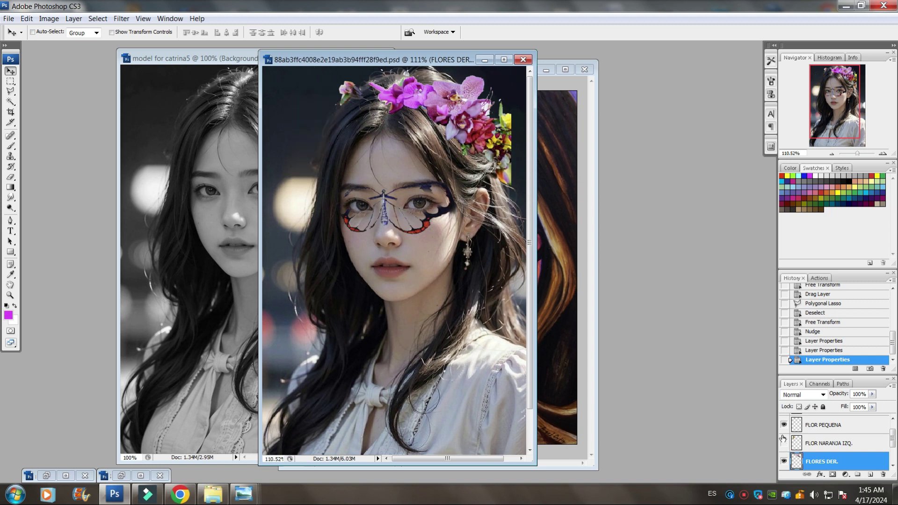
{"action": "left_click", "coordinate": [784, 425]}
{"action": "left_click", "coordinate": [785, 462]}
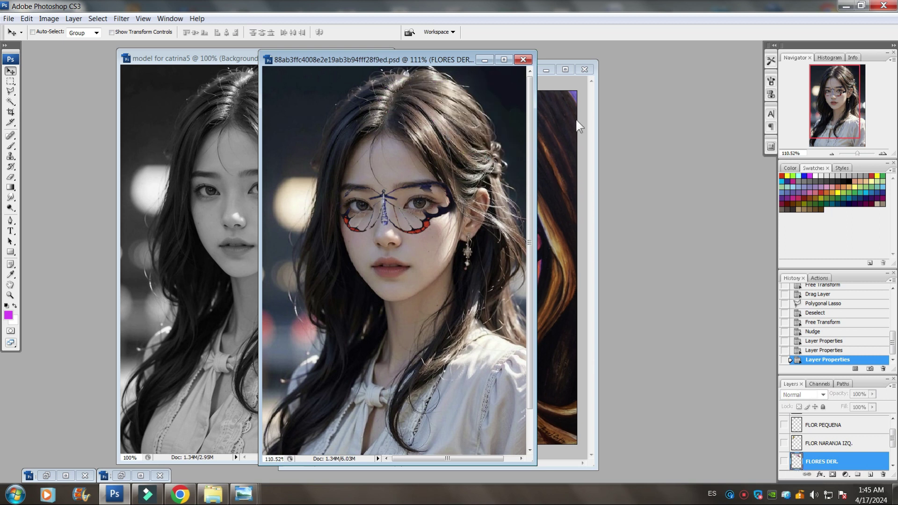
Bring the small copy.jpg painting to the front to examine its butterfly mask in full, and minimize its window.
{"action": "left_click", "coordinate": [590, 133]}
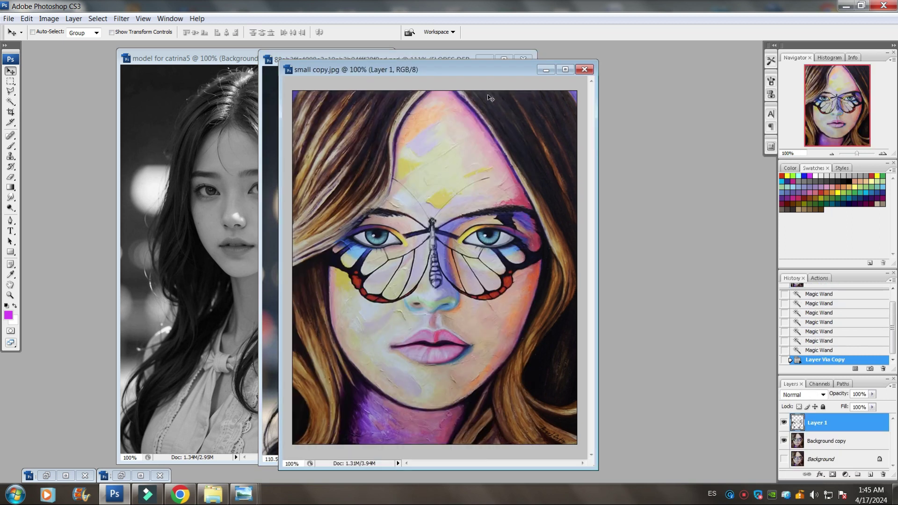
{"action": "left_click_drag", "start_coordinate": [453, 70], "coordinate": [448, 55]}
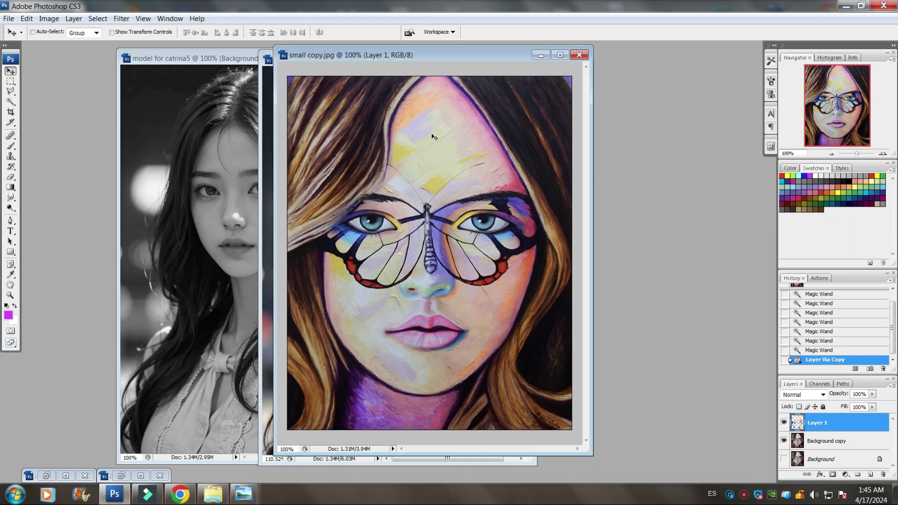
{"action": "left_click_drag", "start_coordinate": [451, 456], "coordinate": [452, 480]}
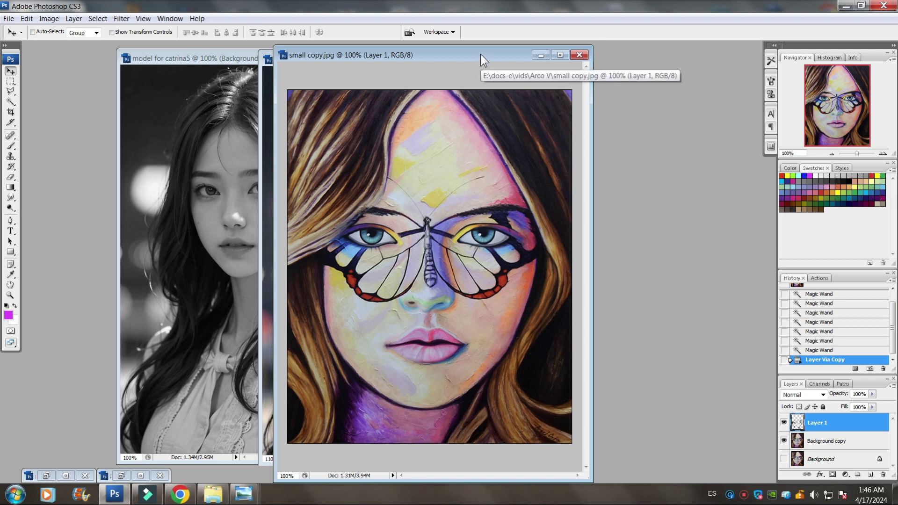
{"action": "left_click_drag", "start_coordinate": [481, 54], "coordinate": [481, 54]}
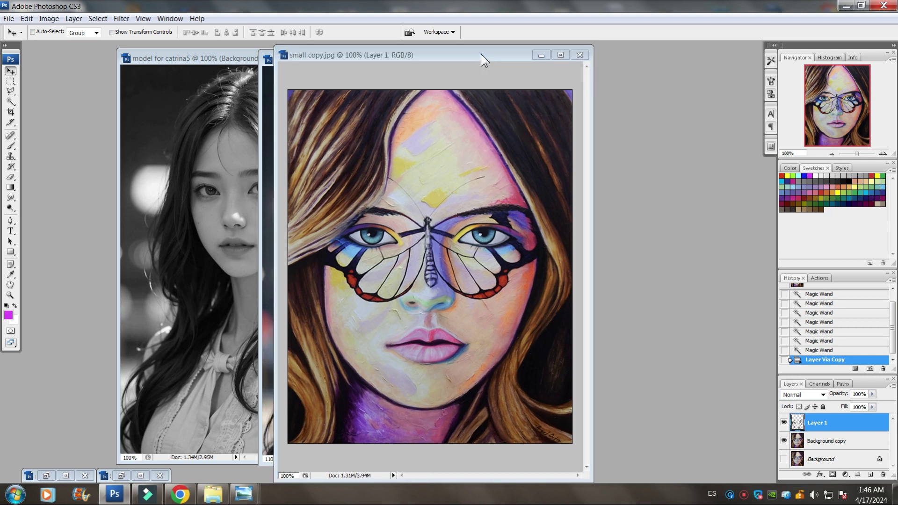
{"action": "left_click_drag", "start_coordinate": [481, 58], "coordinate": [485, 47]}
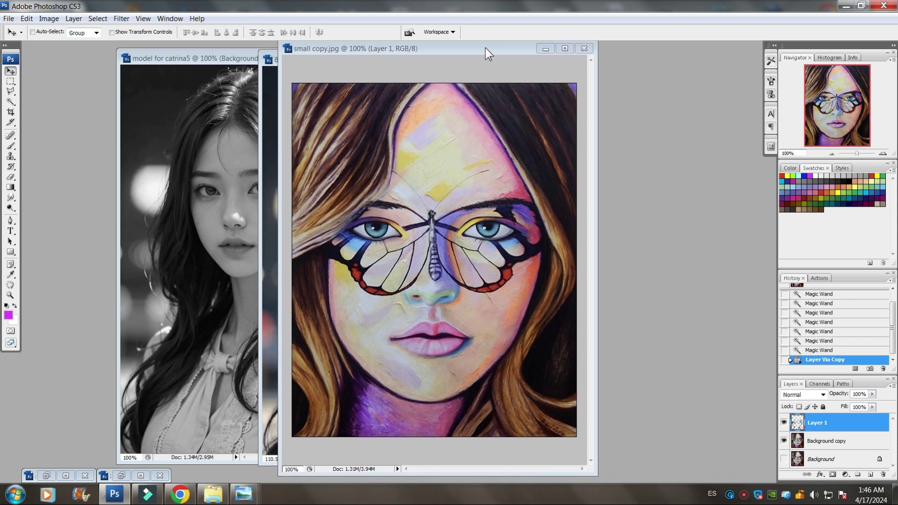
{"action": "left_click_drag", "start_coordinate": [485, 47], "coordinate": [485, 50]}
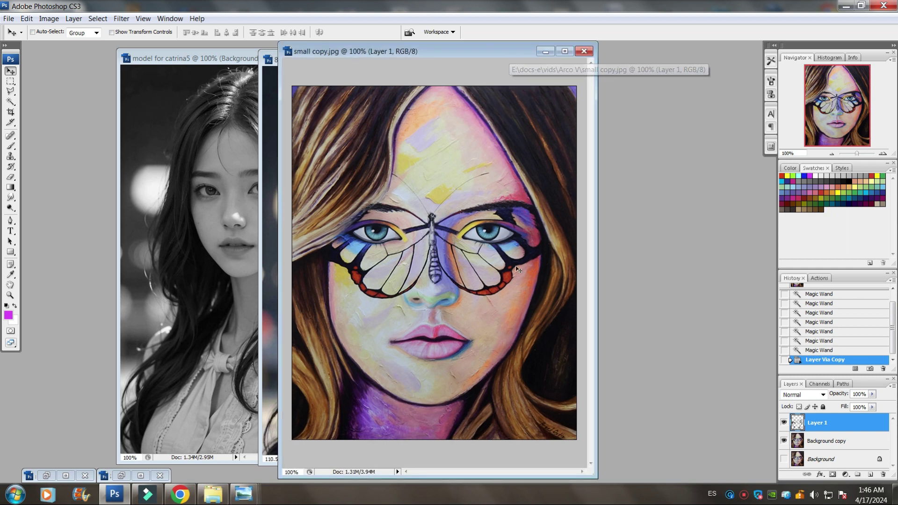
{"action": "left_click", "coordinate": [547, 52]}
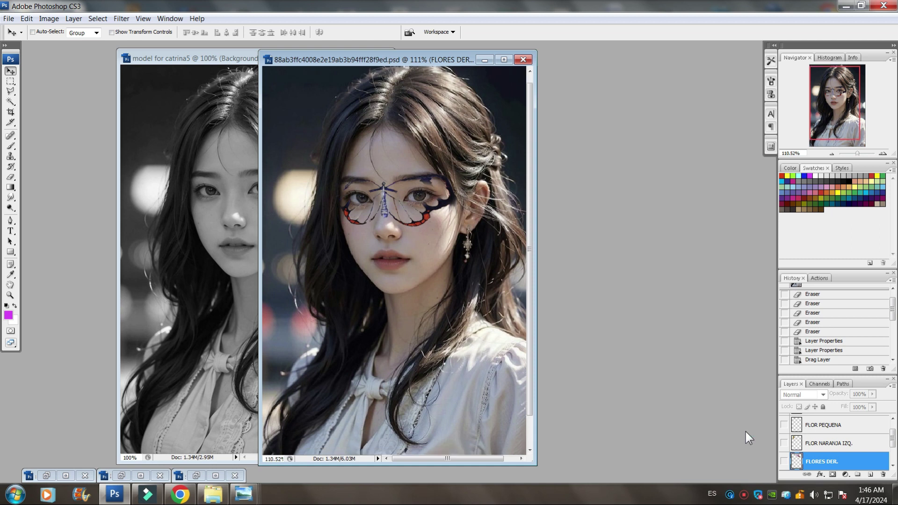
Show the MARIPOSA ORIGINAL layer to move its butterfly from the mouth down onto the blouse near the shoulder, and hide the layer again.
{"action": "scroll", "coordinate": [799, 444], "scroll_direction": "up", "scroll_amount": 1}
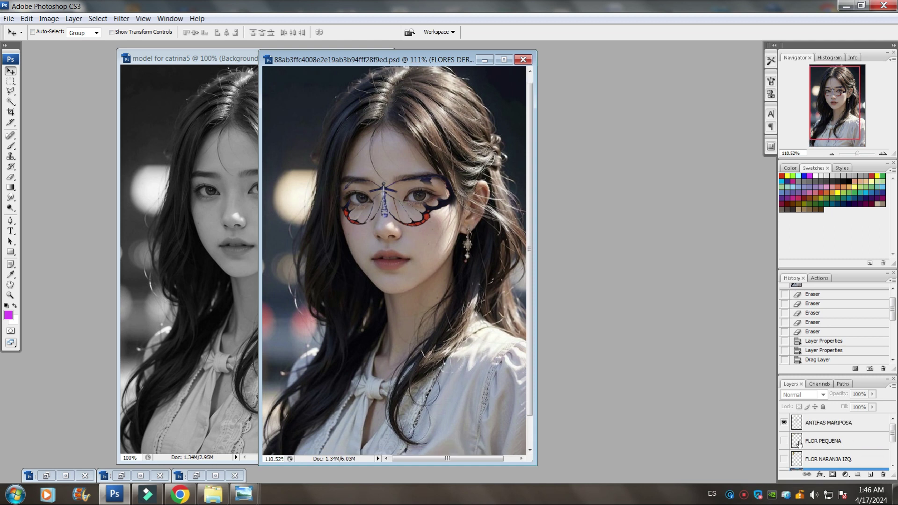
{"action": "scroll", "coordinate": [799, 444], "scroll_direction": "down", "scroll_amount": 1}
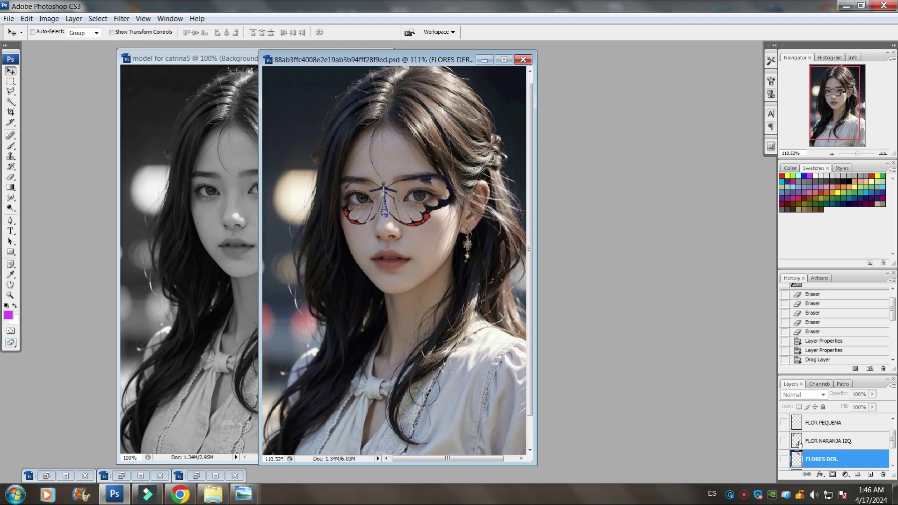
{"action": "scroll", "coordinate": [800, 443], "scroll_direction": "down", "scroll_amount": 1}
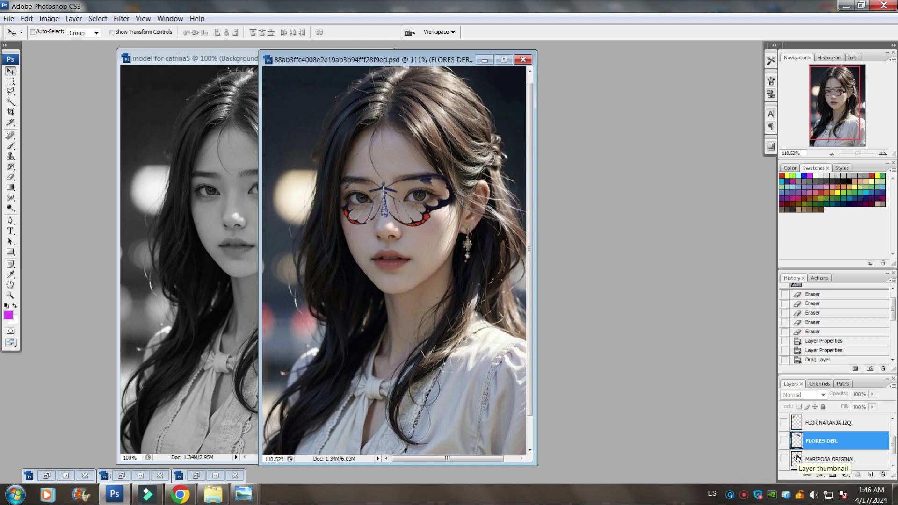
{"action": "left_click", "coordinate": [797, 460]}
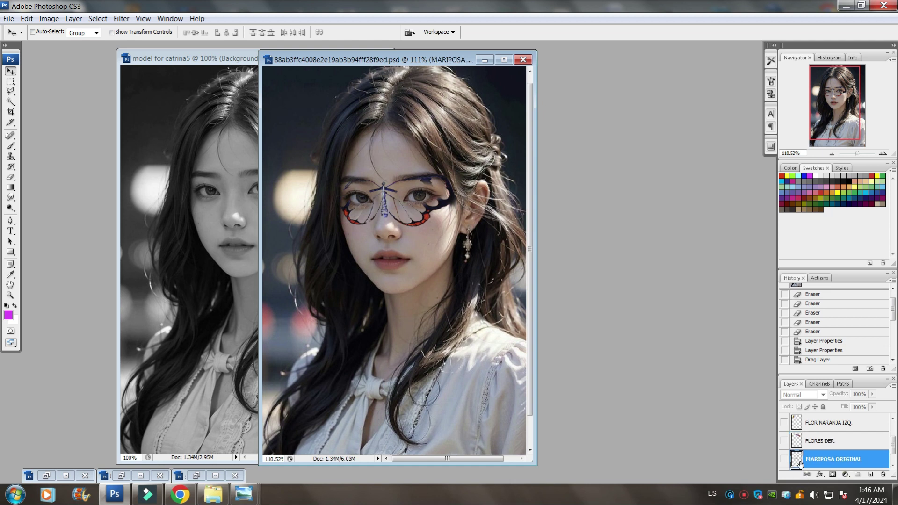
{"action": "left_click", "coordinate": [785, 460]}
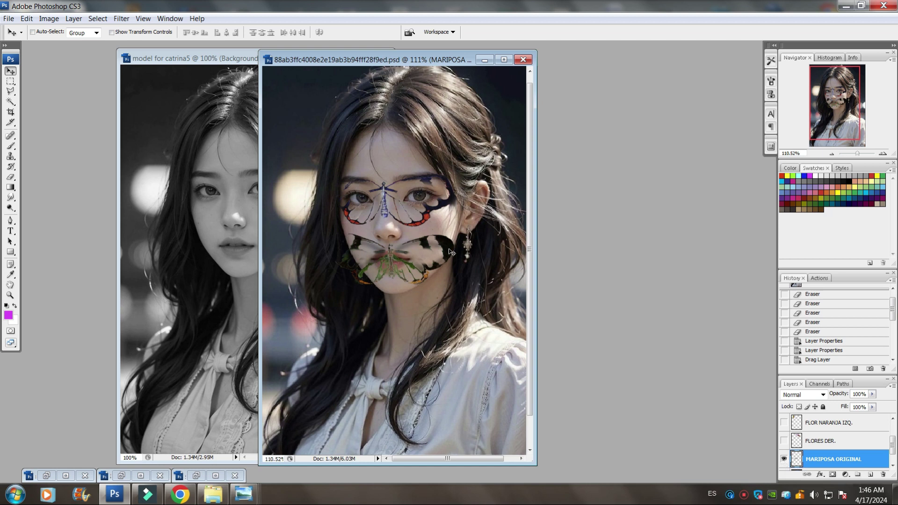
{"action": "left_click_drag", "start_coordinate": [450, 257], "coordinate": [500, 388]}
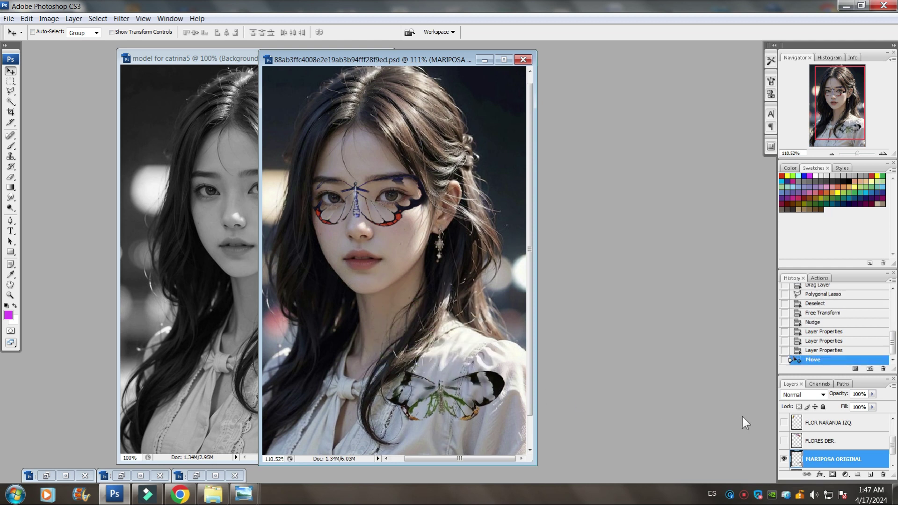
{"action": "left_click", "coordinate": [785, 460]}
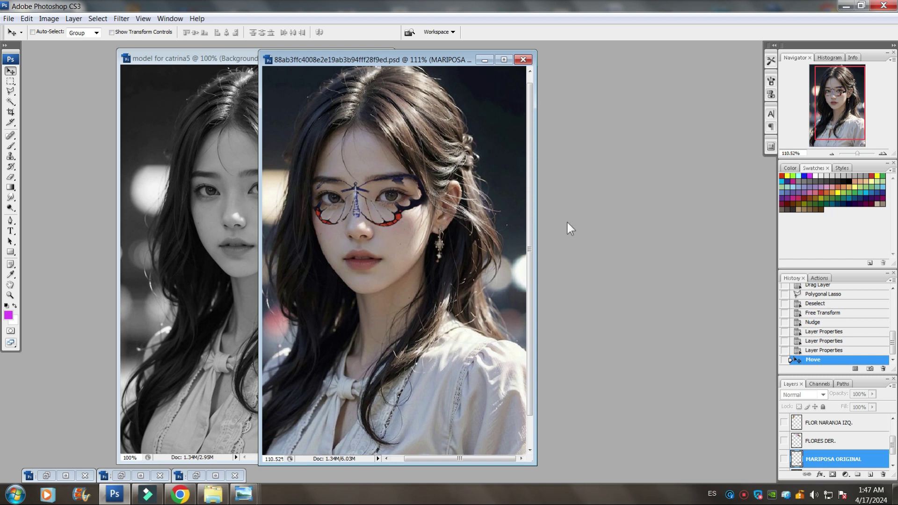
Compare the portrait without and with the butterfly eye mask by hiding and showing the ANTIFAS MARIPOSA layer.
{"action": "scroll", "coordinate": [822, 450], "scroll_direction": "up", "scroll_amount": 2}
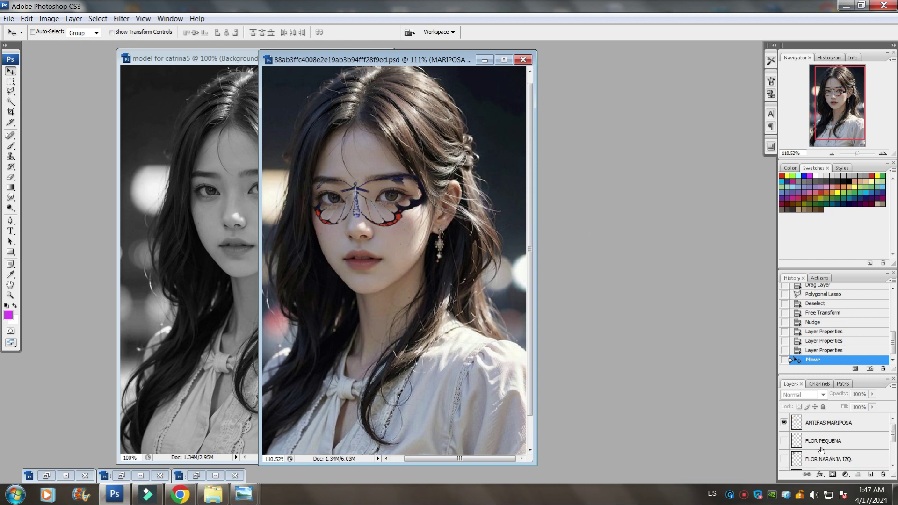
{"action": "left_click", "coordinate": [784, 423]}
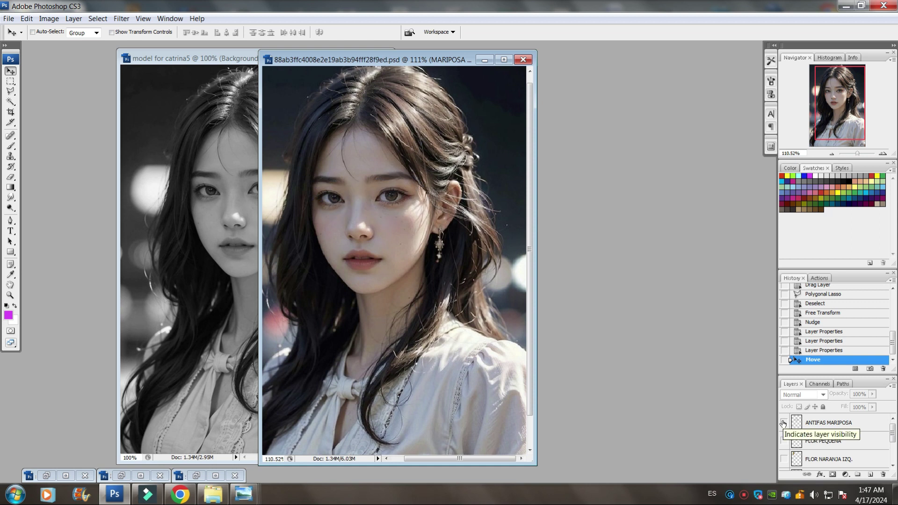
{"action": "left_click", "coordinate": [785, 423]}
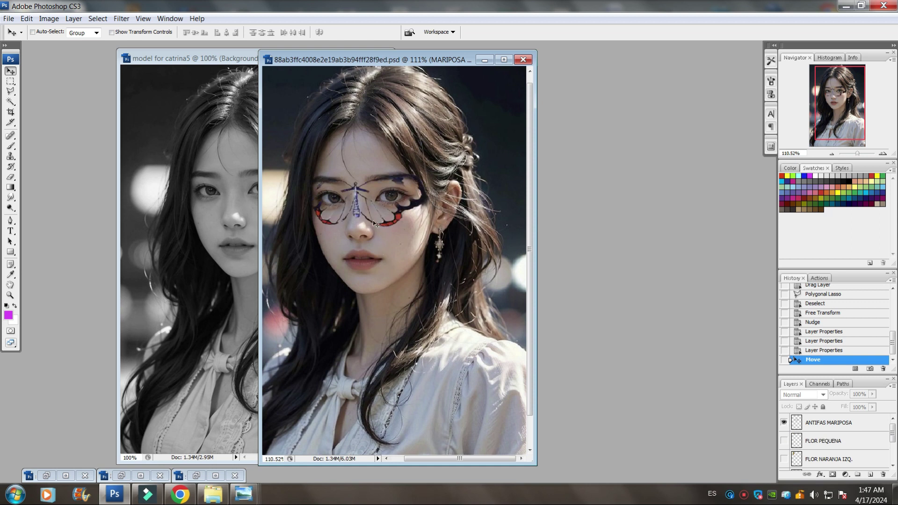
{"action": "left_click_drag", "start_coordinate": [411, 207], "coordinate": [412, 208]}
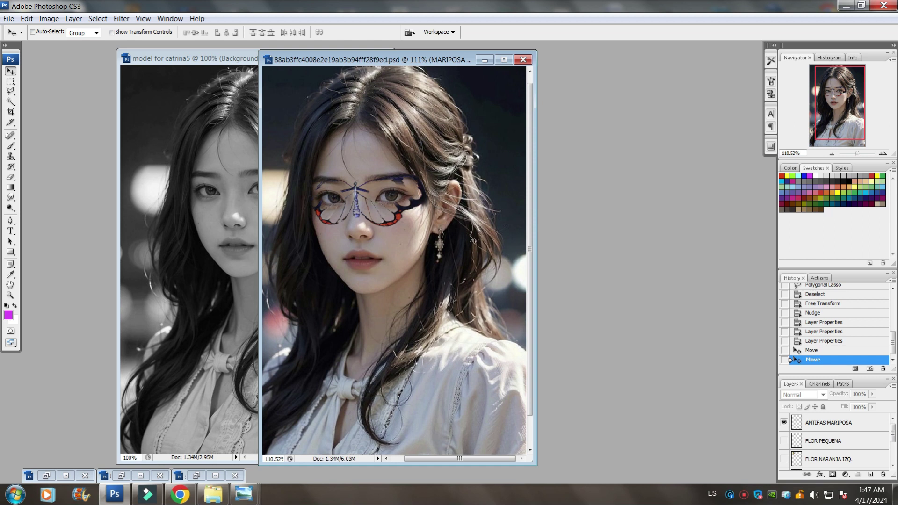
Try shifting the ANTIFAS MARIPOSA butterfly mask down off the eyes, and step the history back to before the last two moves.
{"action": "left_click", "coordinate": [820, 424]}
{"action": "left_click_drag", "start_coordinate": [380, 217], "coordinate": [412, 240]}
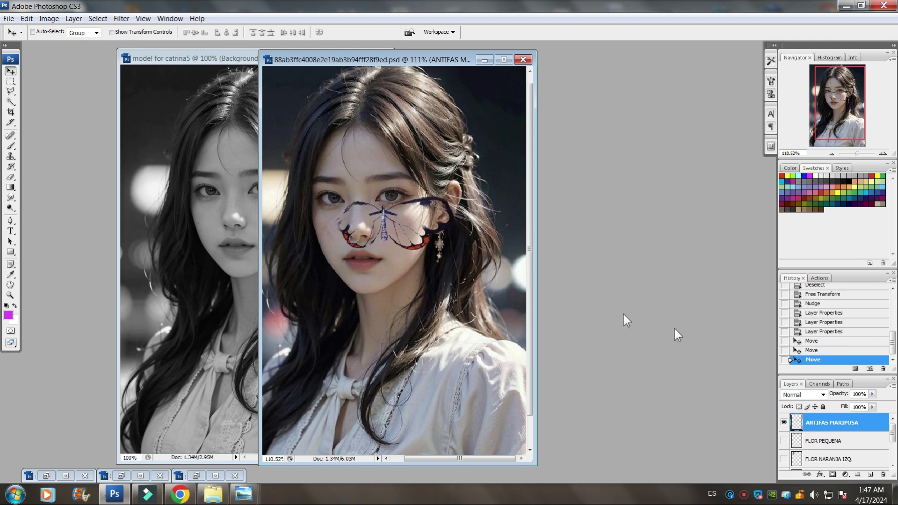
{"action": "left_click", "coordinate": [815, 351]}
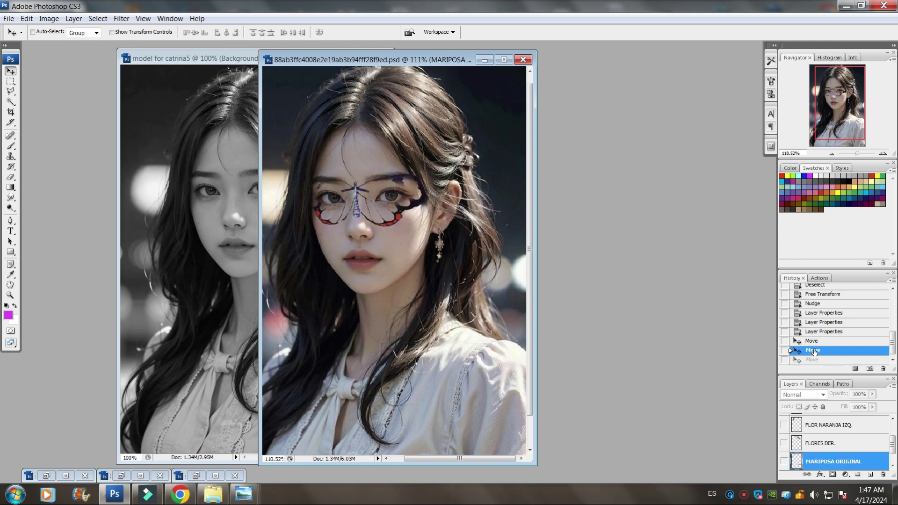
{"action": "left_click", "coordinate": [816, 341]}
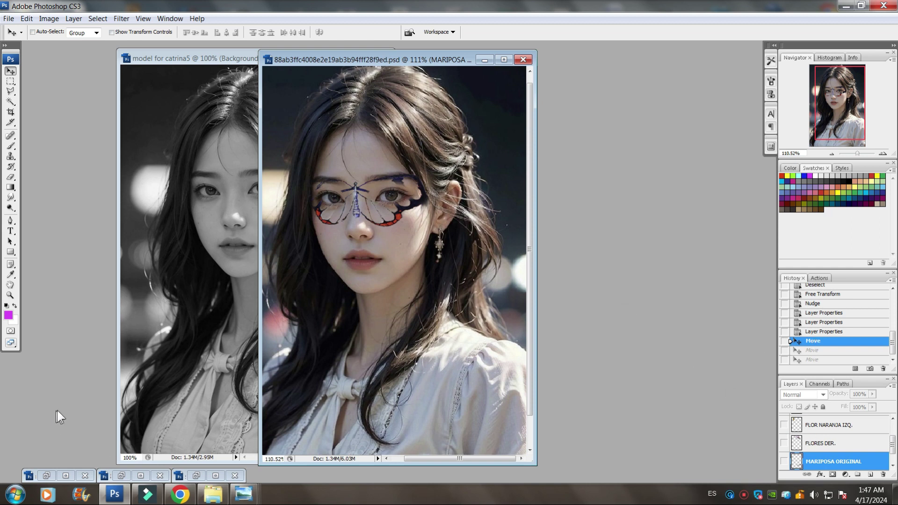
Examine the butterfly mask in most beauty 3 copy.psd and the flower crown in the source photo, minimizing each image again.
{"action": "left_click", "coordinate": [47, 475]}
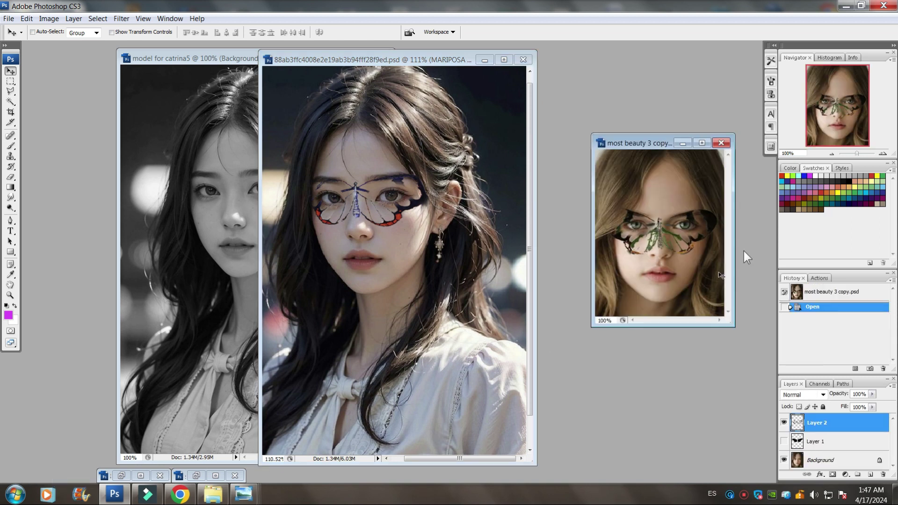
{"action": "left_click", "coordinate": [683, 143]}
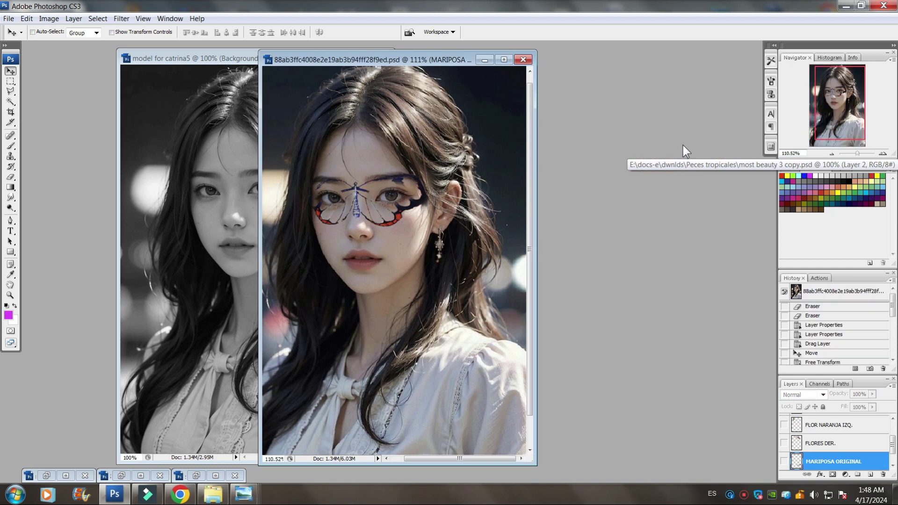
{"action": "left_click", "coordinate": [118, 475]}
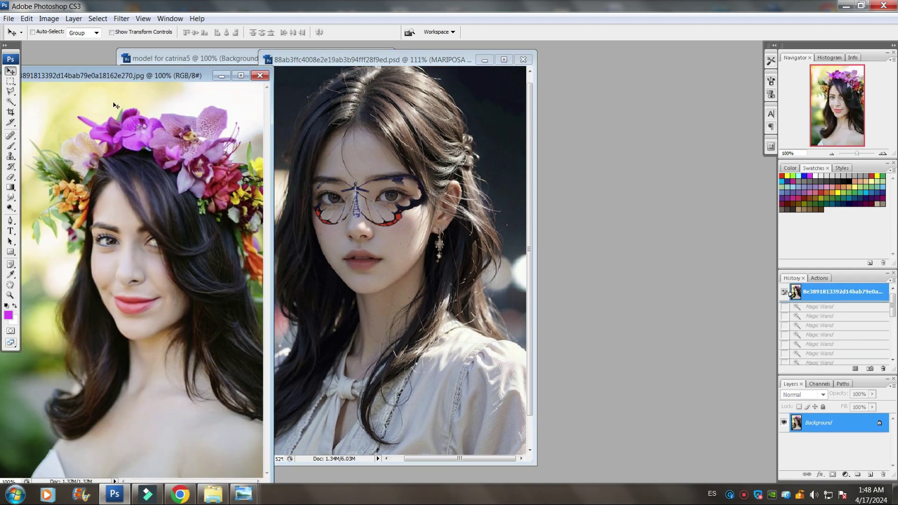
{"action": "left_click_drag", "start_coordinate": [102, 77], "coordinate": [82, 81]}
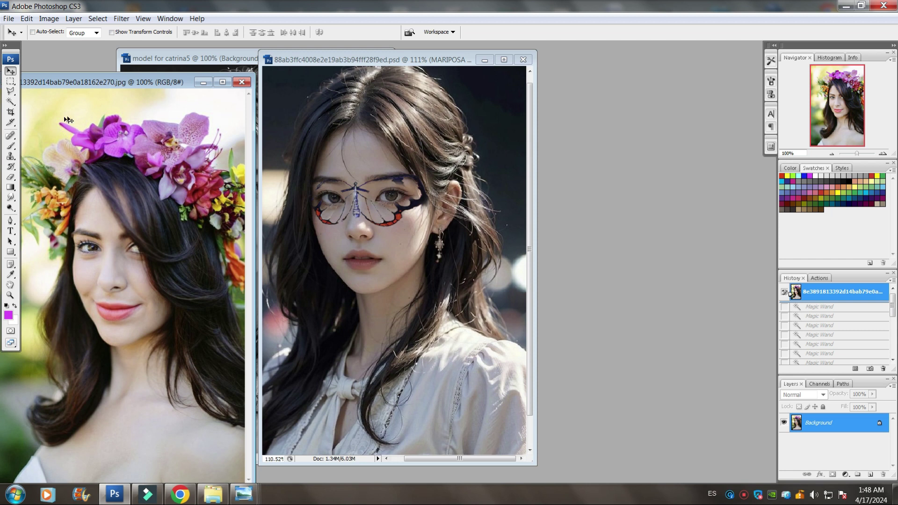
{"action": "left_click", "coordinate": [202, 84]}
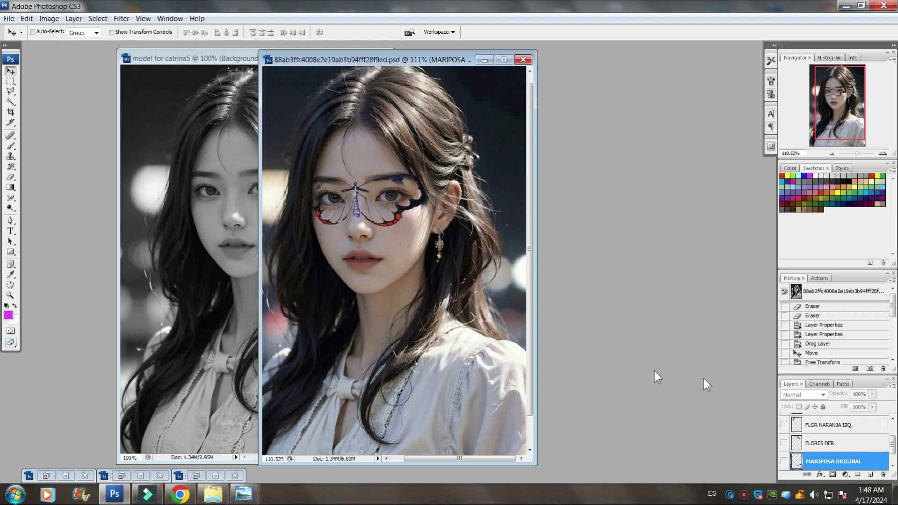
Show the FLOR NARANJA IZQ. and FLORES DER. layers, and widen the portrait's window to reveal the full image width.
{"action": "left_click", "coordinate": [784, 426]}
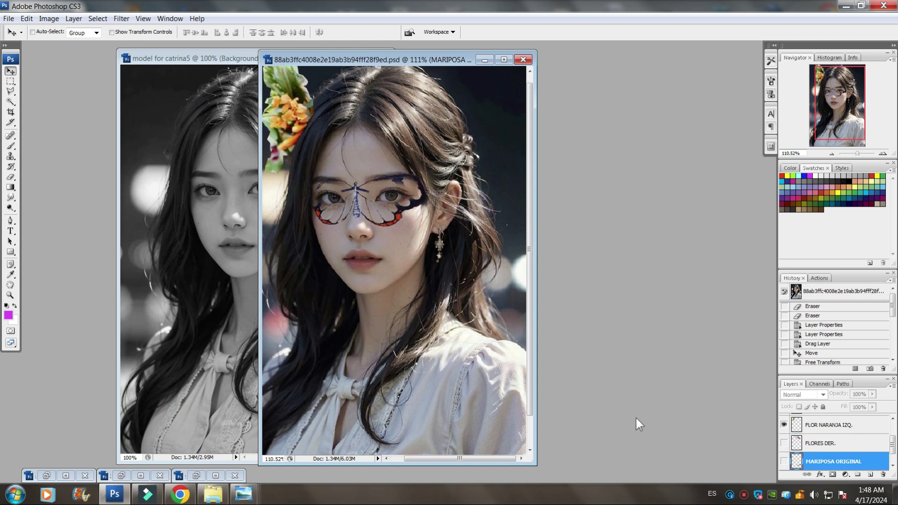
{"action": "left_click_drag", "start_coordinate": [259, 351], "coordinate": [189, 353]}
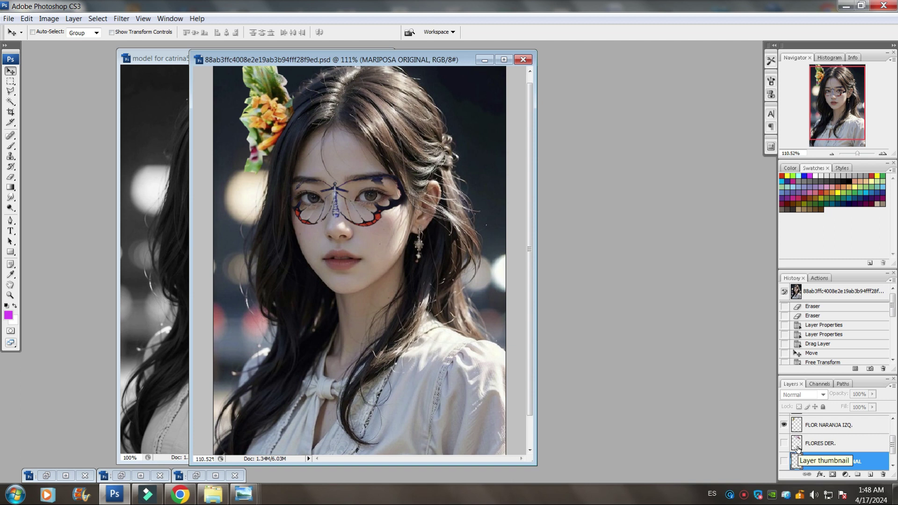
{"action": "left_click", "coordinate": [785, 443]}
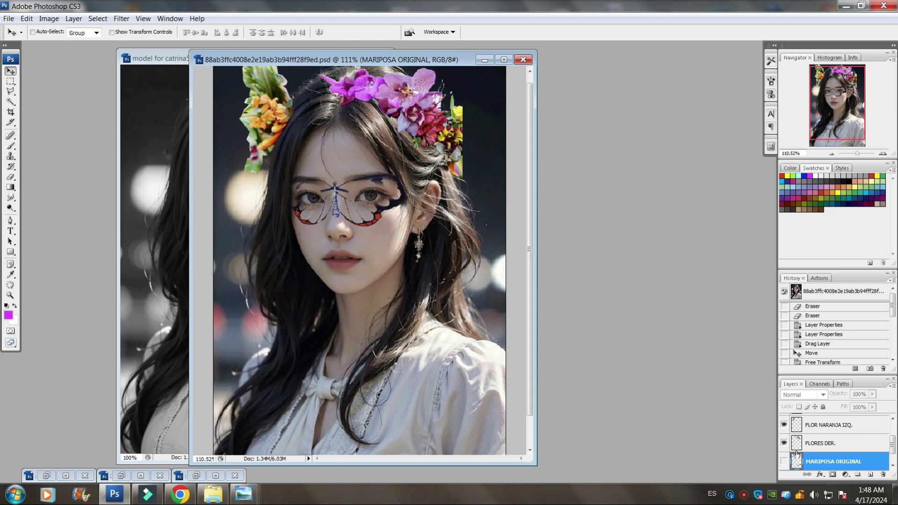
Compare the crown with and without the FLOR PEQUENA layer by toggling its visibility, and leave the layer shown.
{"action": "scroll", "coordinate": [804, 450], "scroll_direction": "down", "scroll_amount": 1}
{"action": "scroll", "coordinate": [804, 450], "scroll_direction": "up", "scroll_amount": 2}
{"action": "scroll", "coordinate": [804, 450], "scroll_direction": "up", "scroll_amount": 1}
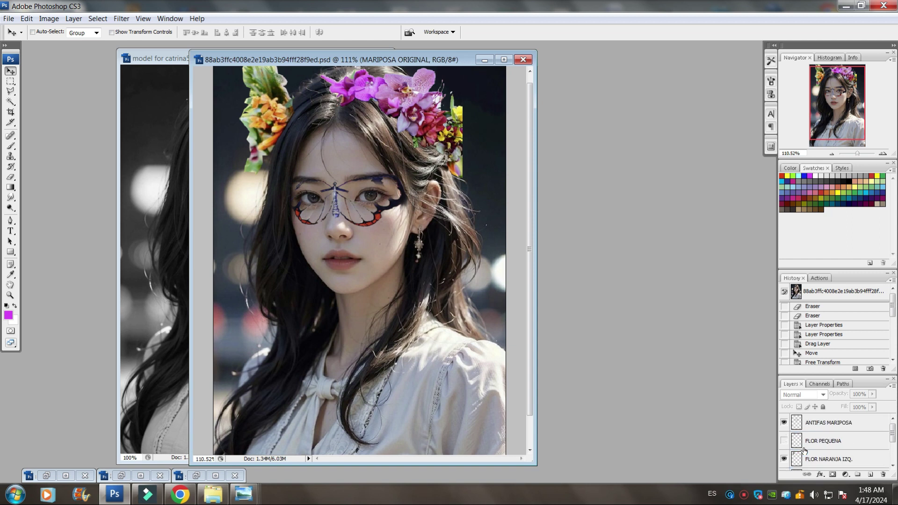
{"action": "left_click", "coordinate": [785, 441]}
{"action": "left_click", "coordinate": [785, 440]}
{"action": "left_click", "coordinate": [786, 440]}
{"action": "left_click", "coordinate": [785, 441]}
{"action": "left_click", "coordinate": [785, 440]}
Arrange the flower-crowned portrait PSD and the black-and-white model for catrina5 image side by side to compare them.
{"action": "left_click_drag", "start_coordinate": [137, 60], "coordinate": [501, 58]}
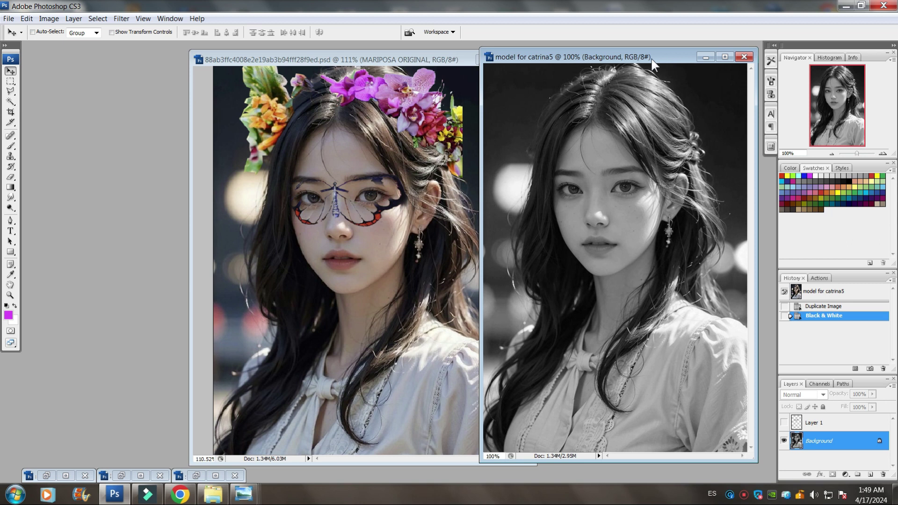
{"action": "left_click", "coordinate": [389, 60]}
{"action": "left_click_drag", "start_coordinate": [389, 61], "coordinate": [310, 60]}
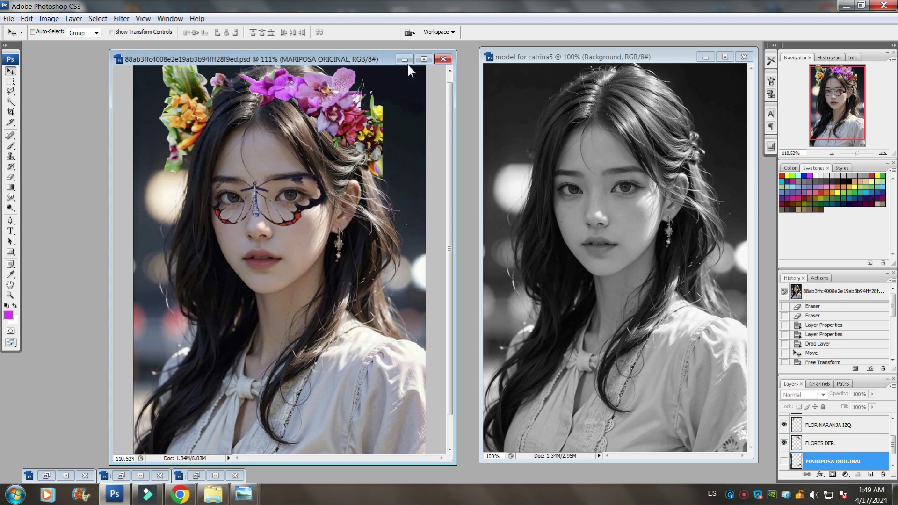
{"action": "left_click_drag", "start_coordinate": [574, 57], "coordinate": [529, 60]}
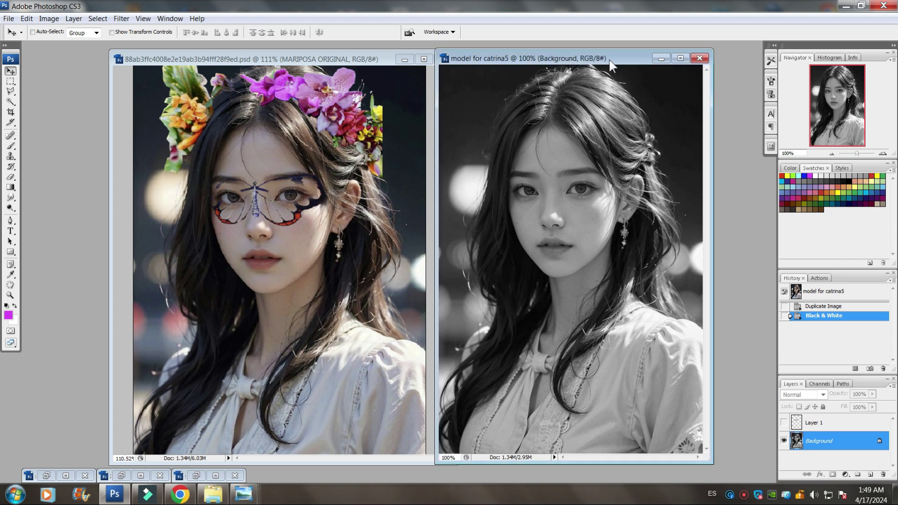
Minimize the model for catrina5 image and center the portrait PSD's window in the workspace.
{"action": "left_click", "coordinate": [661, 59]}
{"action": "left_click_drag", "start_coordinate": [397, 57], "coordinate": [510, 59]}
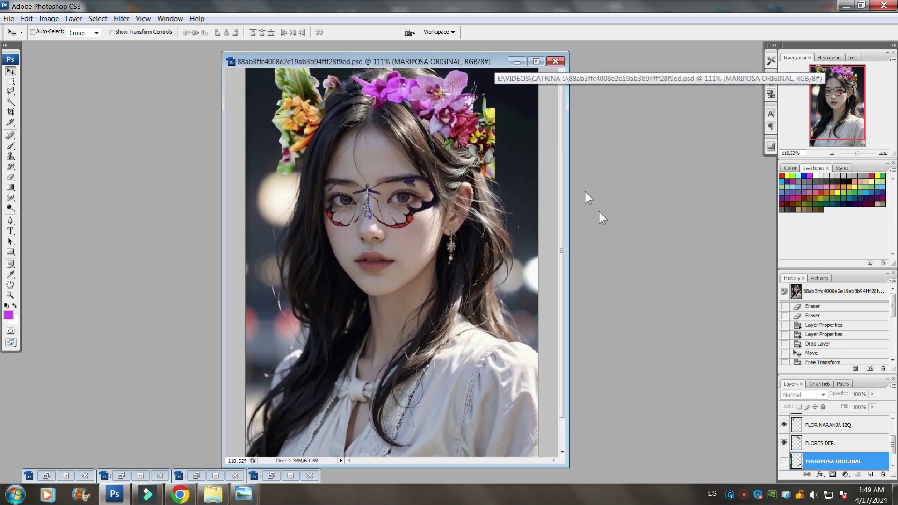